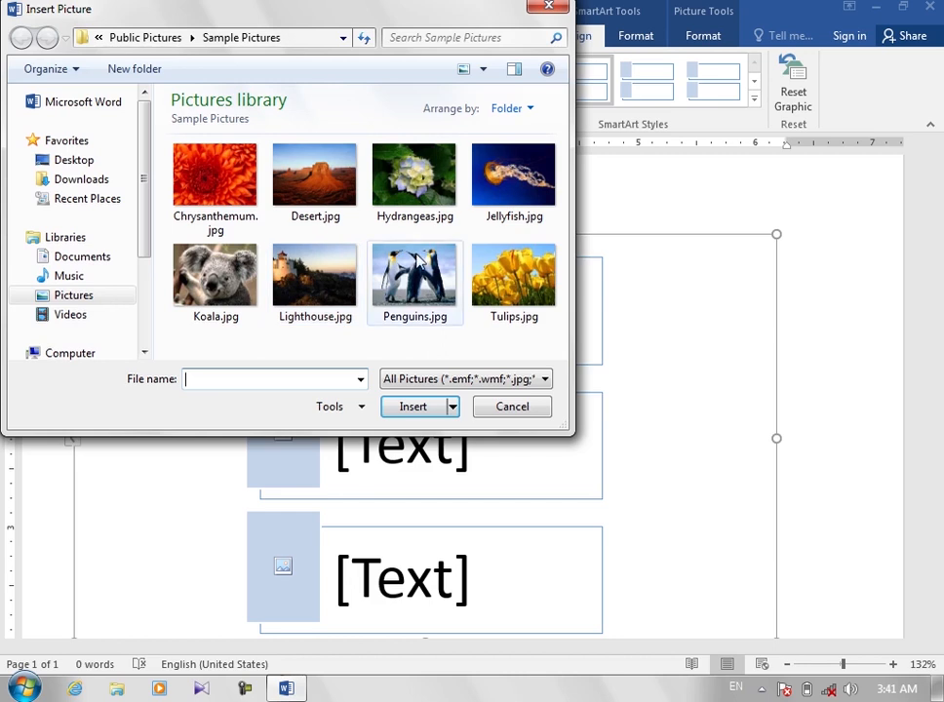
Insert Hydrangeas.jpg into the second picture placeholder of the SmartArt list and Tulips.jpg into the third.
double_click(413, 176)
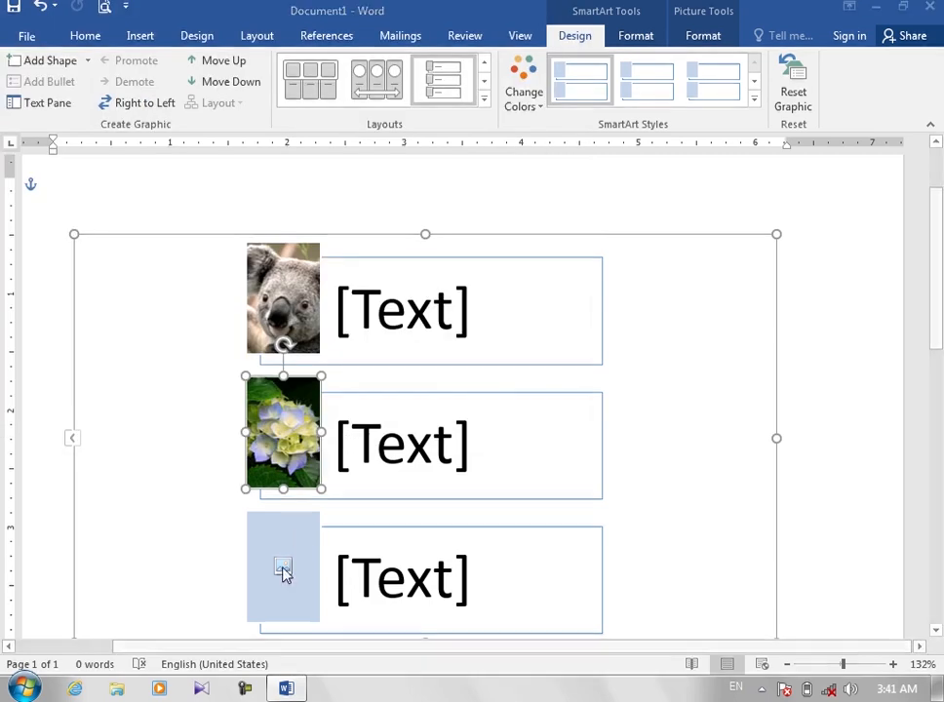
left_click(283, 566)
double_click(538, 273)
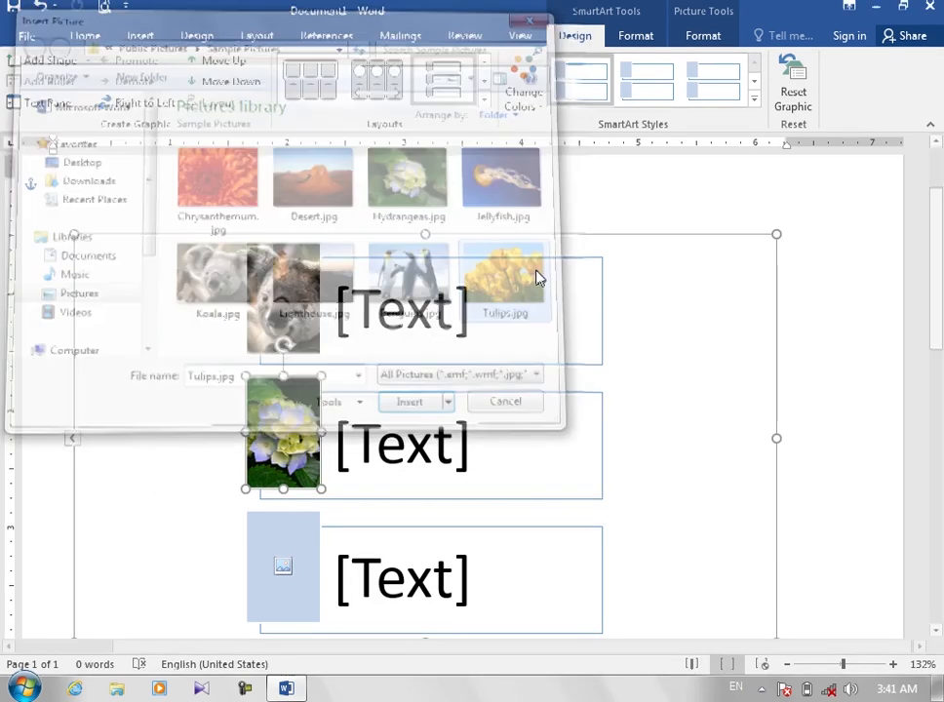
Fill the three text boxes beside the koala, hydrangea and tulip pictures with a person's first name each.
scroll(942, 425, "down", 2)
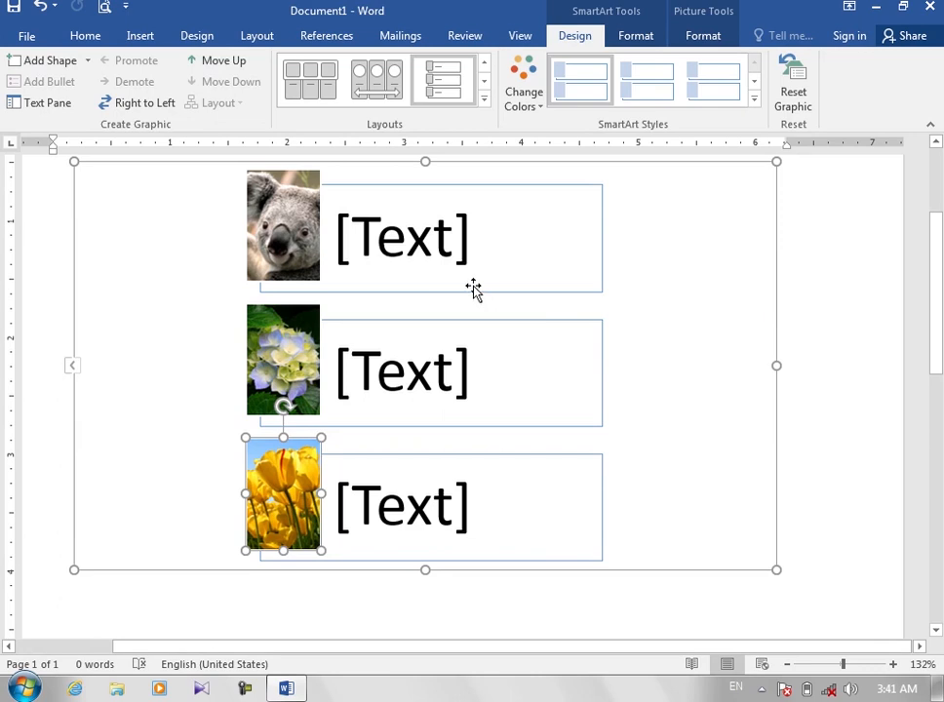
left_click(393, 255)
type("A")
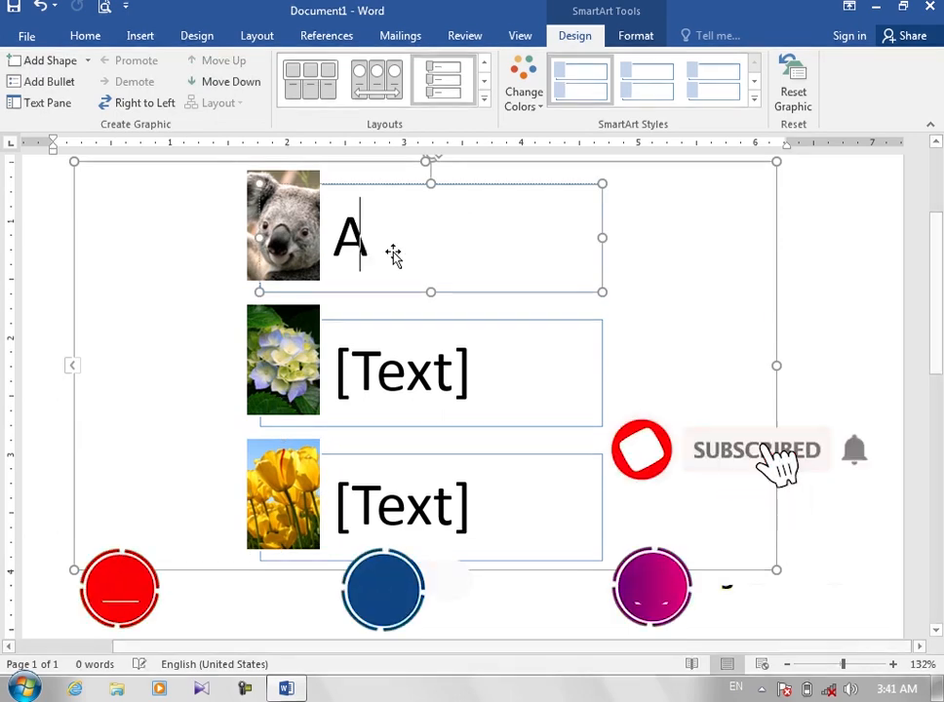
key("BackSpace")
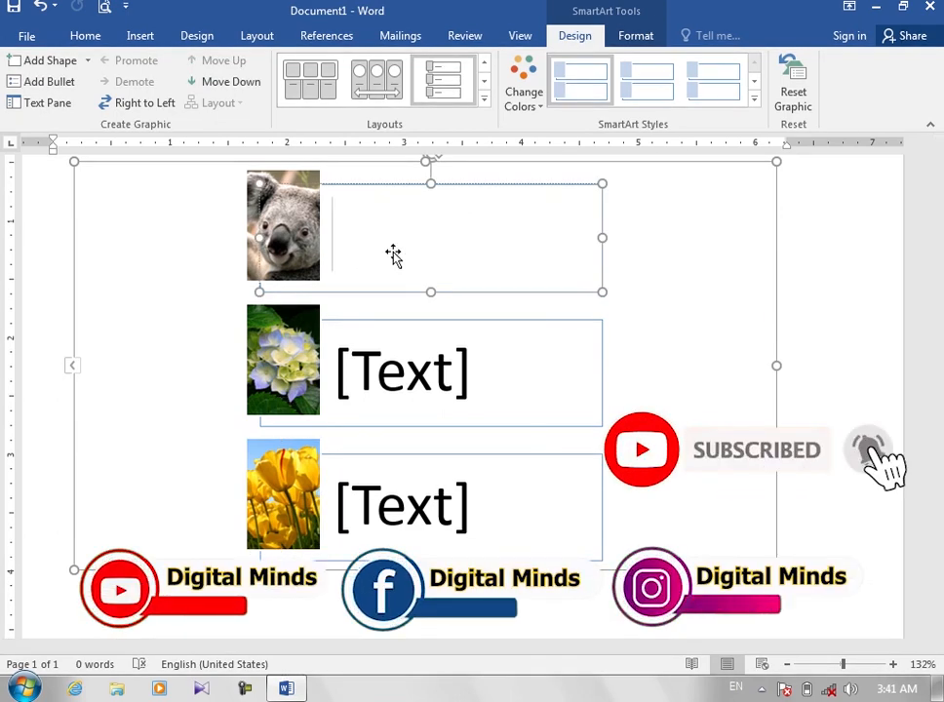
type("Jan")
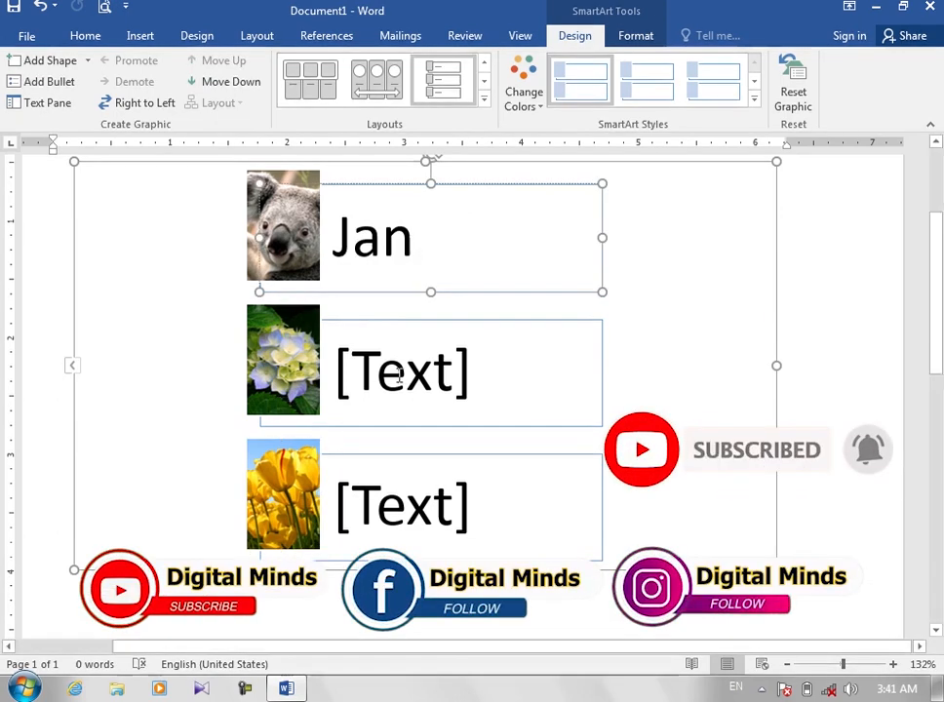
left_click(398, 380)
type("Ahmad")
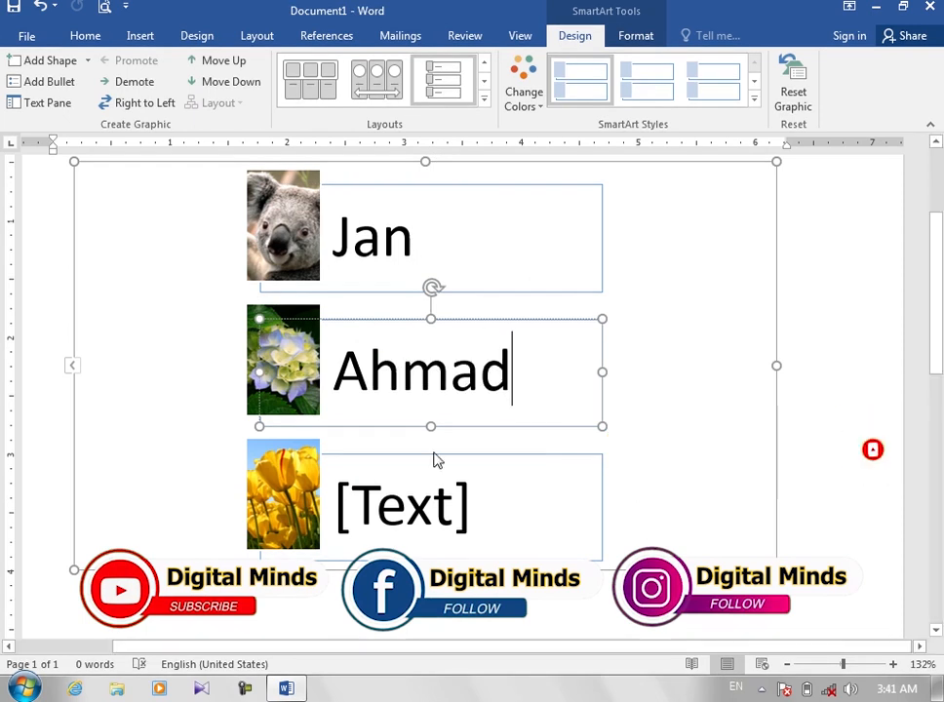
left_click(446, 506)
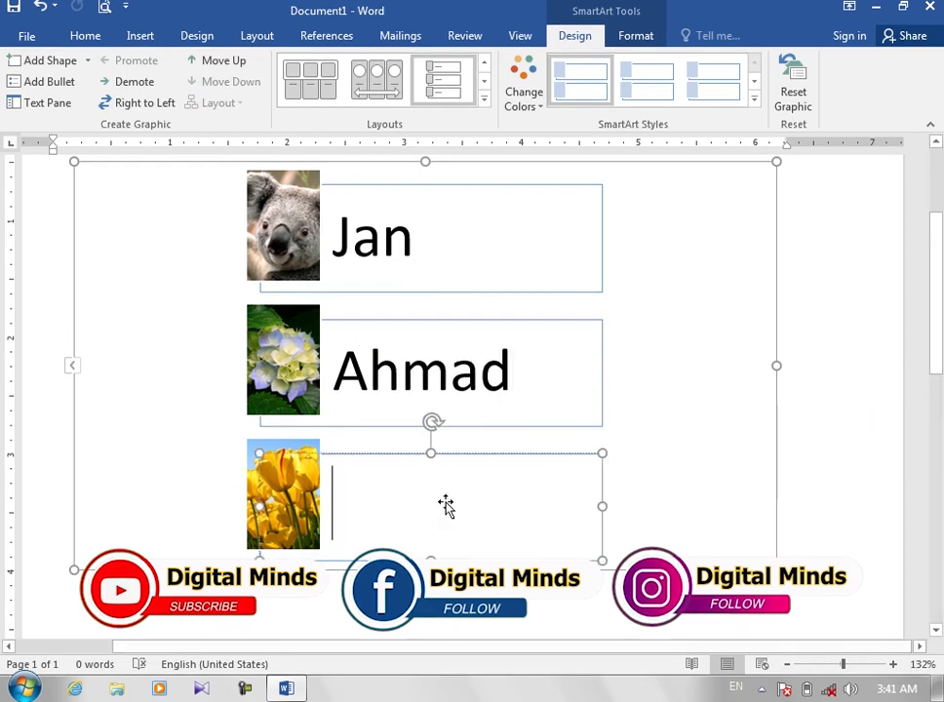
type("Noor")
Try the SmartArt layout with circular pictures above a double-headed arrow, and switch back to the vertical picture list layout.
left_click_drag(937, 350, 936, 305)
scroll(748, 232, "down", 2)
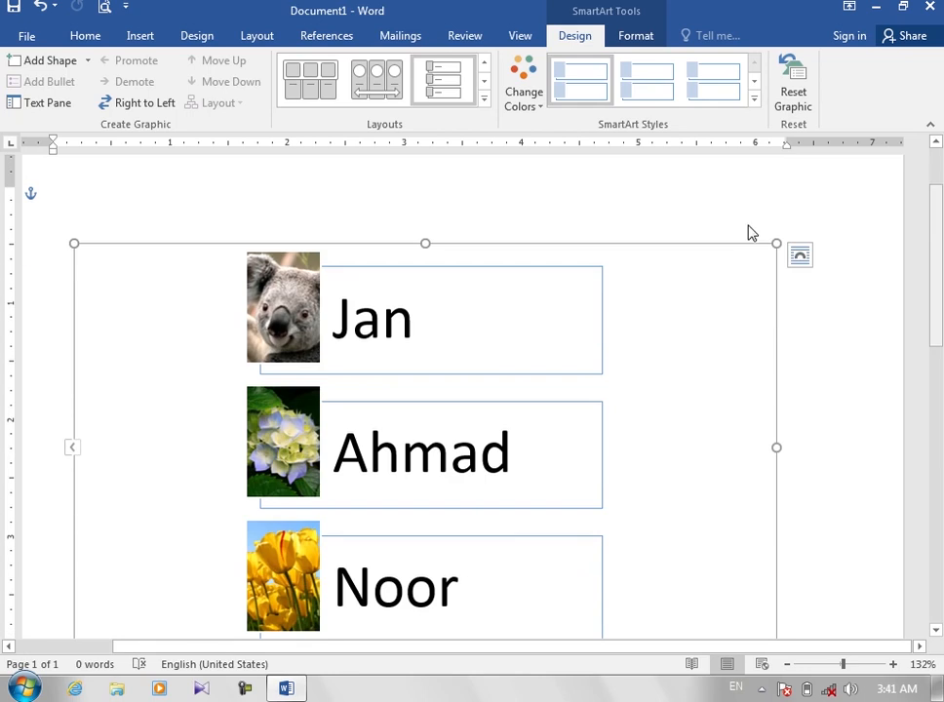
left_click(388, 88)
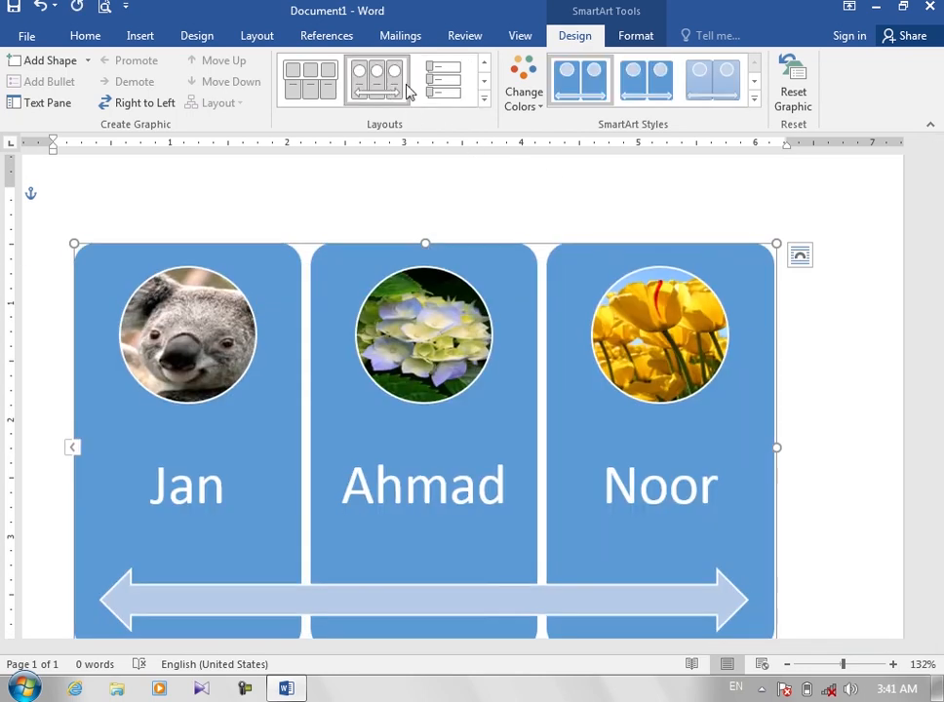
left_click(435, 87)
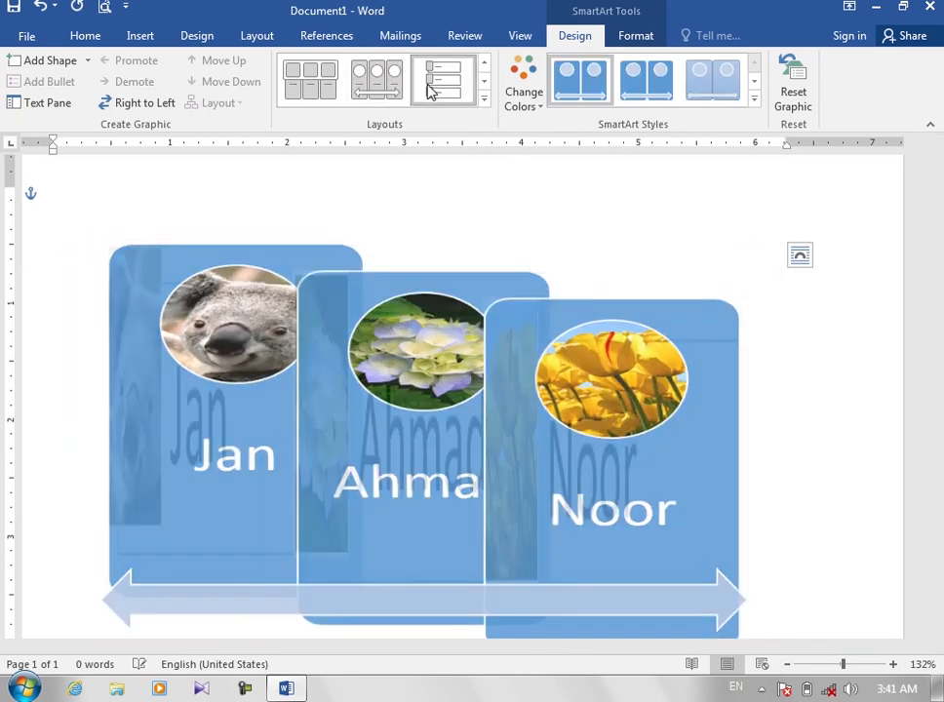
Add a fourth picture-and-text item after the tulip item in the SmartArt list.
scroll(843, 363, "down", 3)
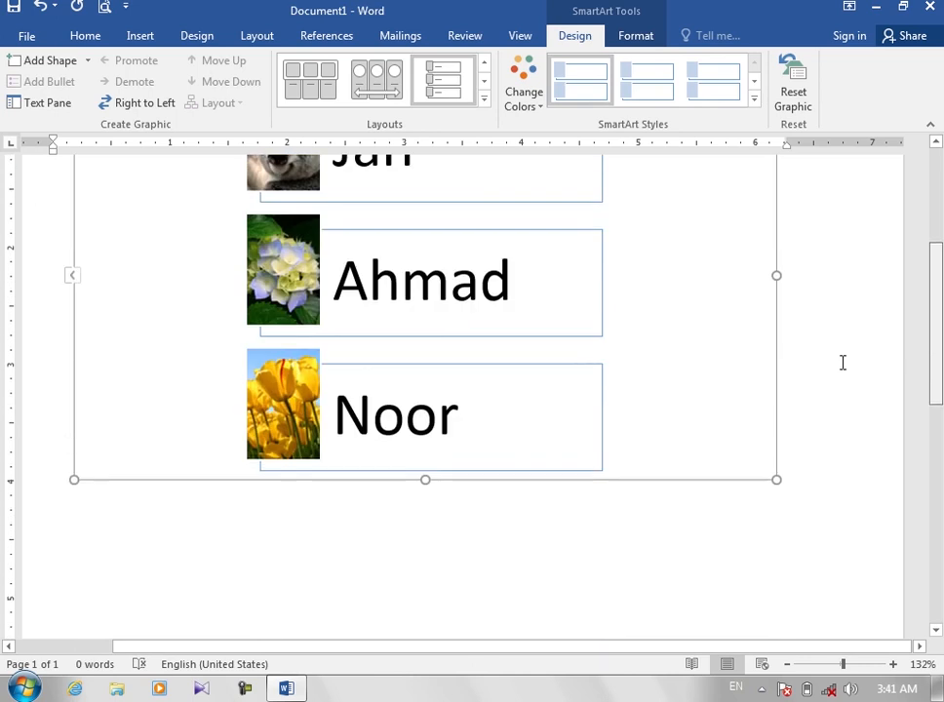
left_click(552, 417)
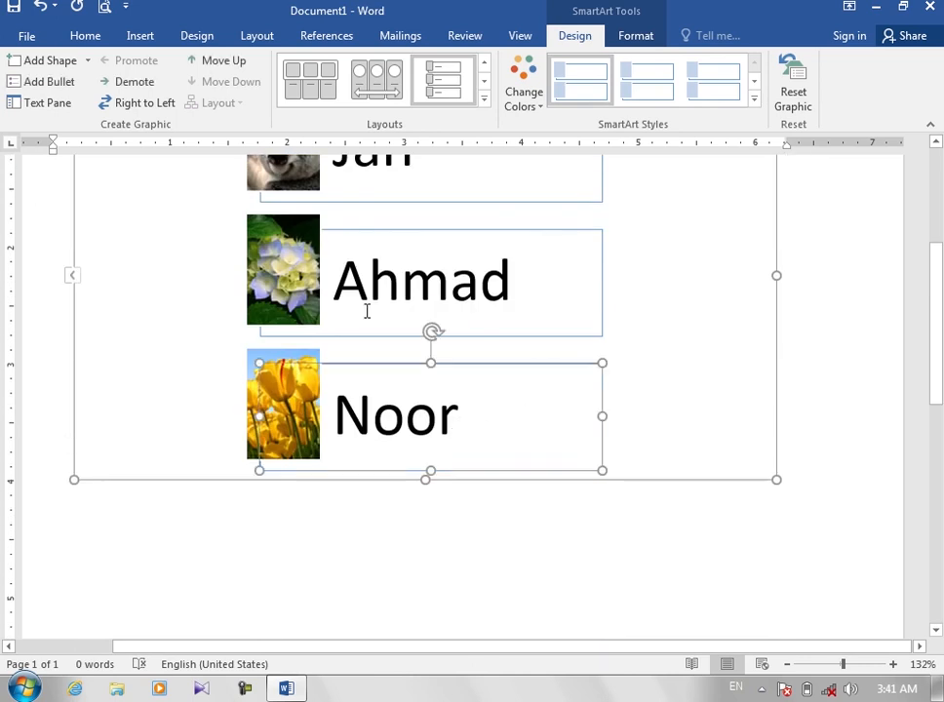
left_click(51, 61)
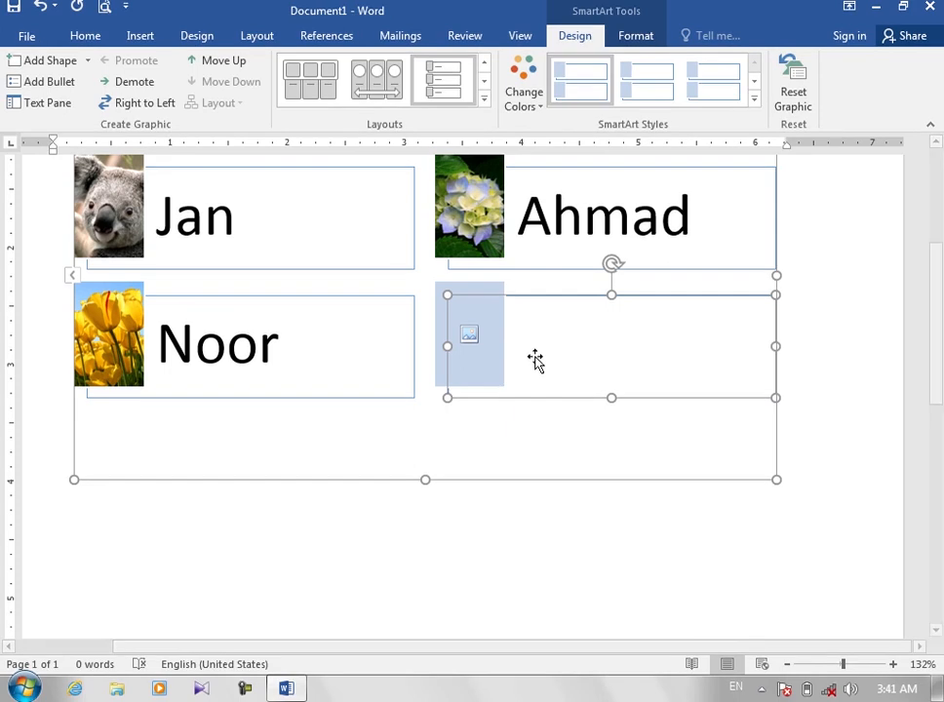
left_click_drag(935, 365, 942, 328)
scroll(941, 328, "up", 1)
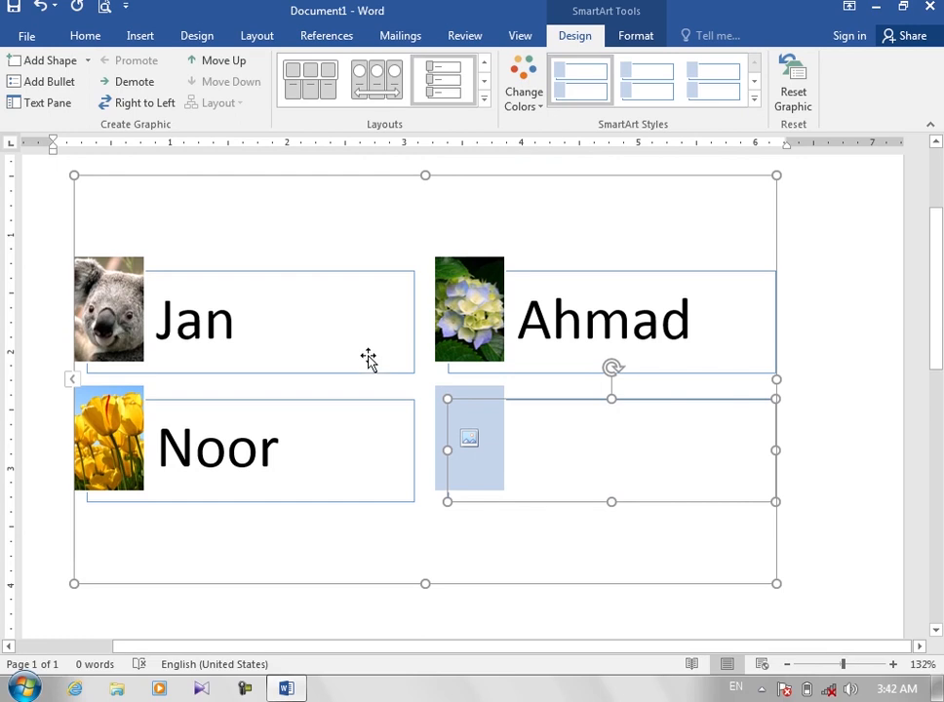
Delete all the shapes of the picture list and leave the SmartArt graphic, so the page is blank.
key("ctrl+a")
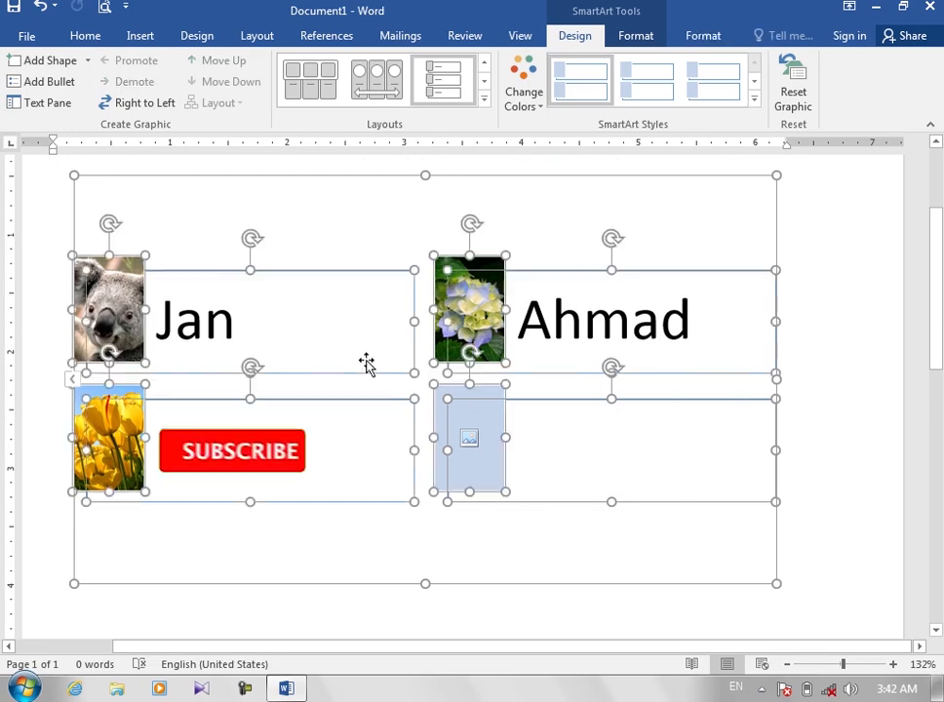
key("Delete")
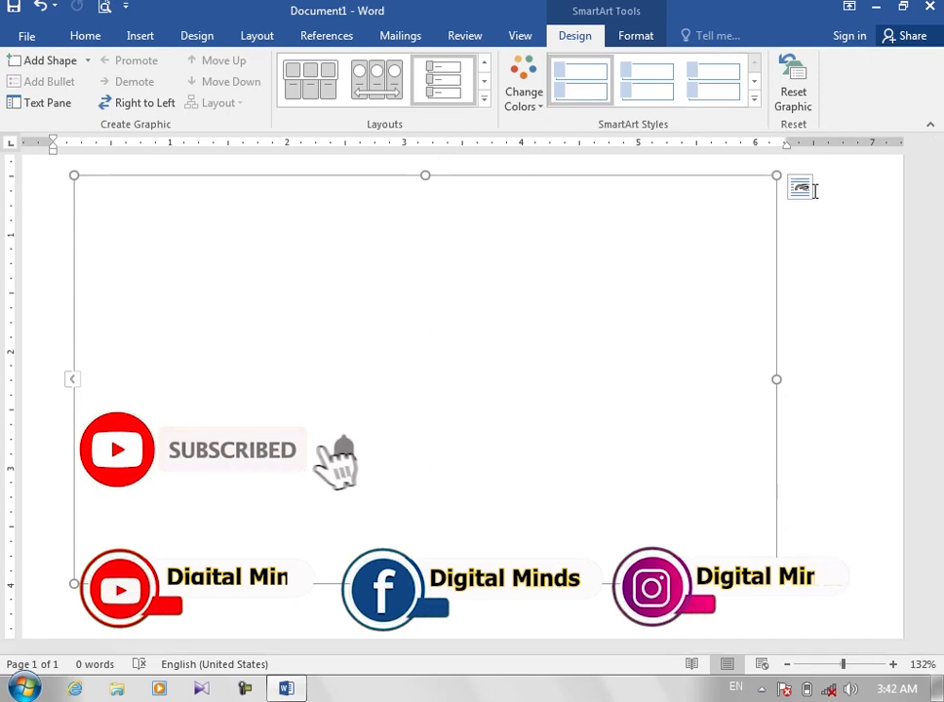
left_click(806, 227)
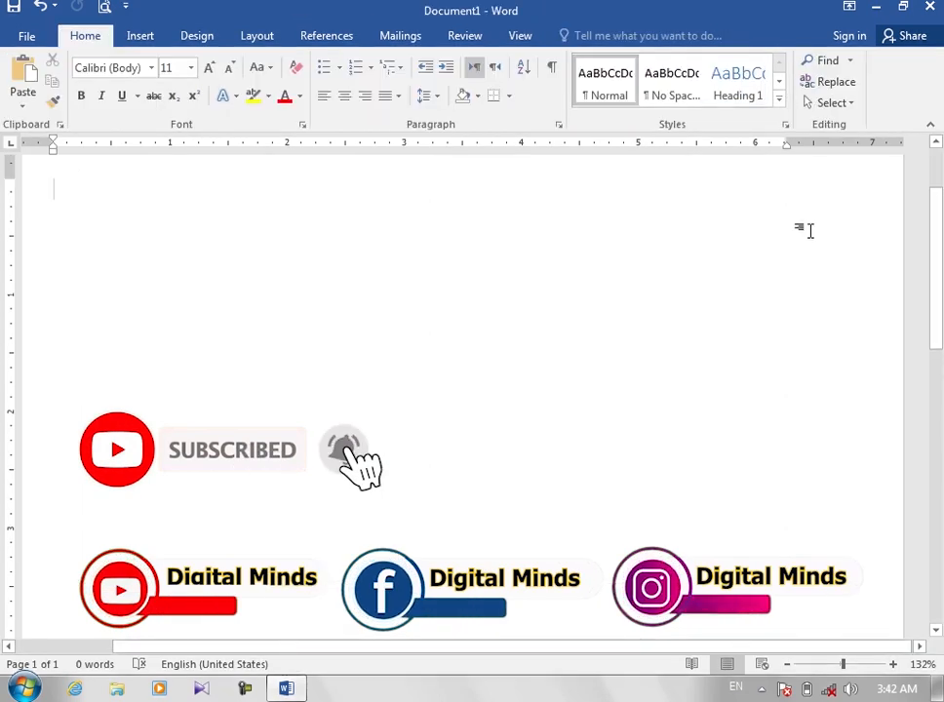
Insert an Organization Chart SmartArt graphic from the Hierarchy category.
left_click(134, 39)
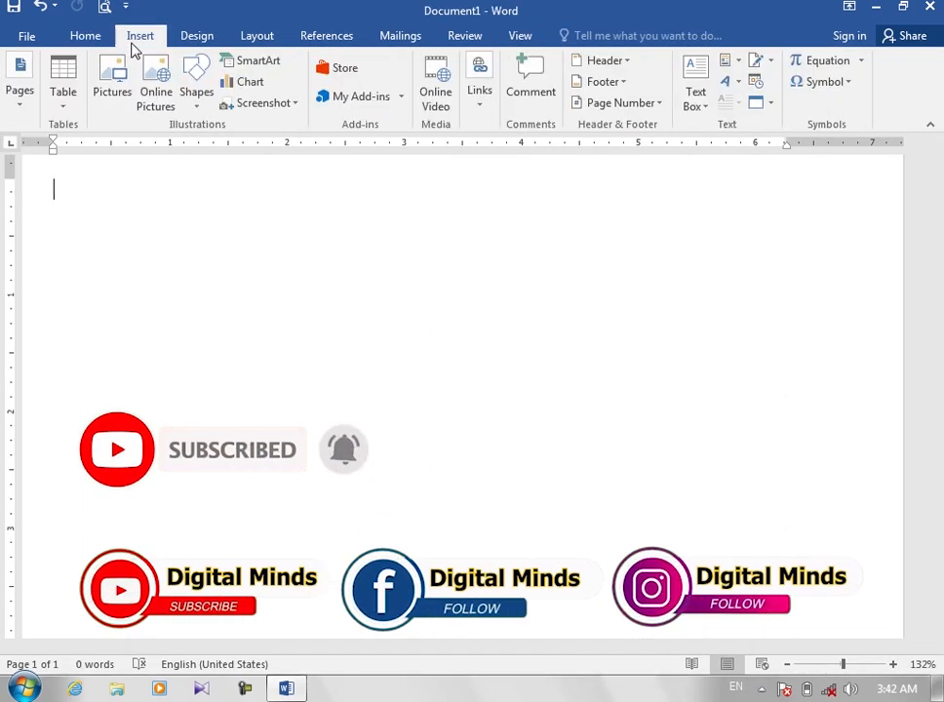
left_click(255, 63)
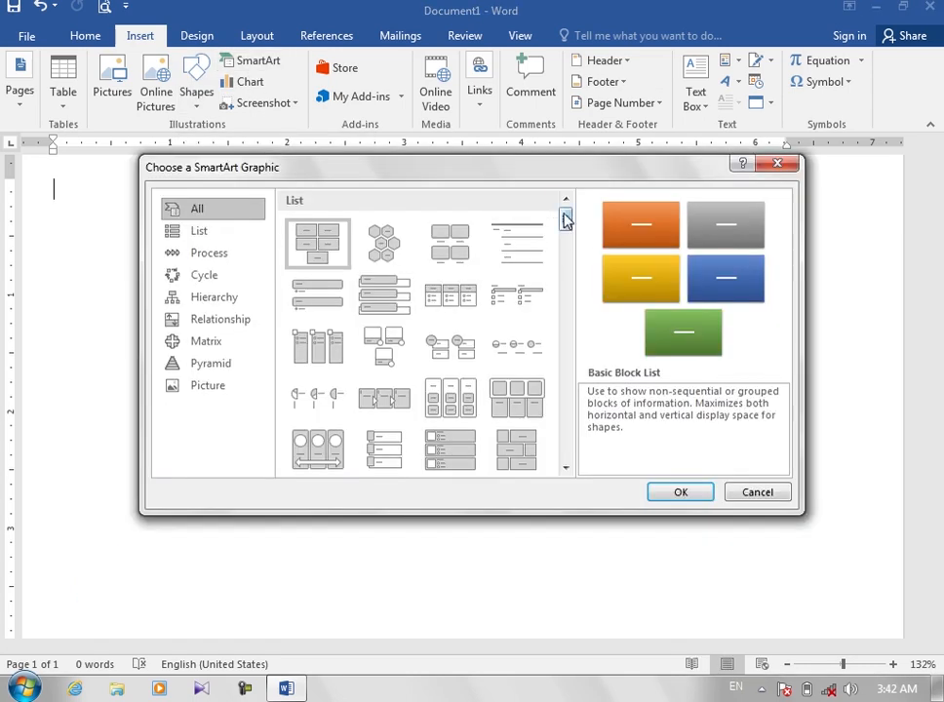
left_click_drag(565, 225, 580, 292)
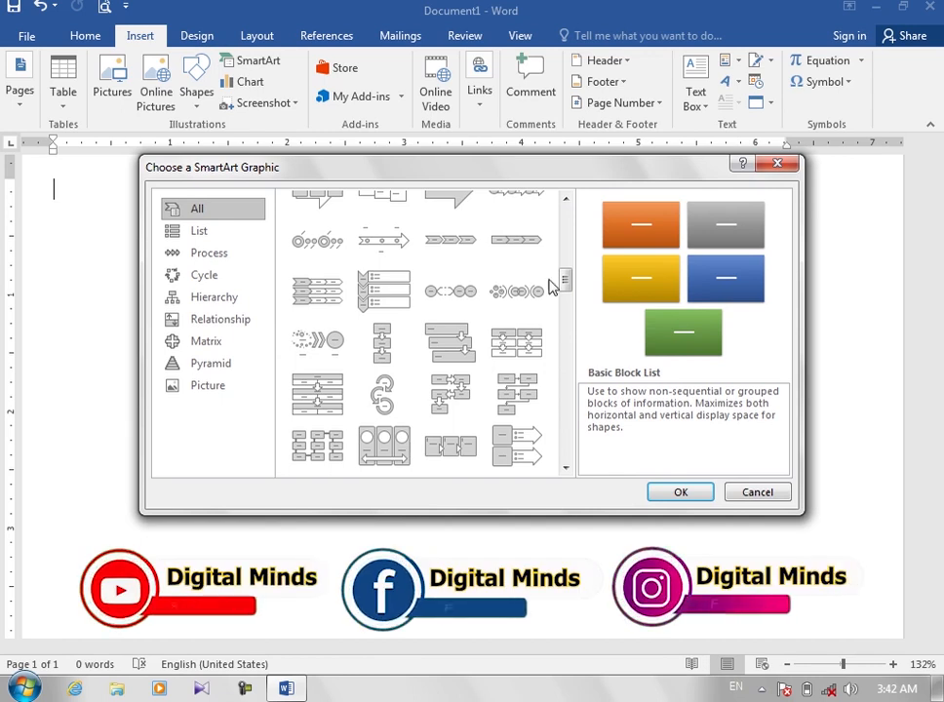
left_click(222, 298)
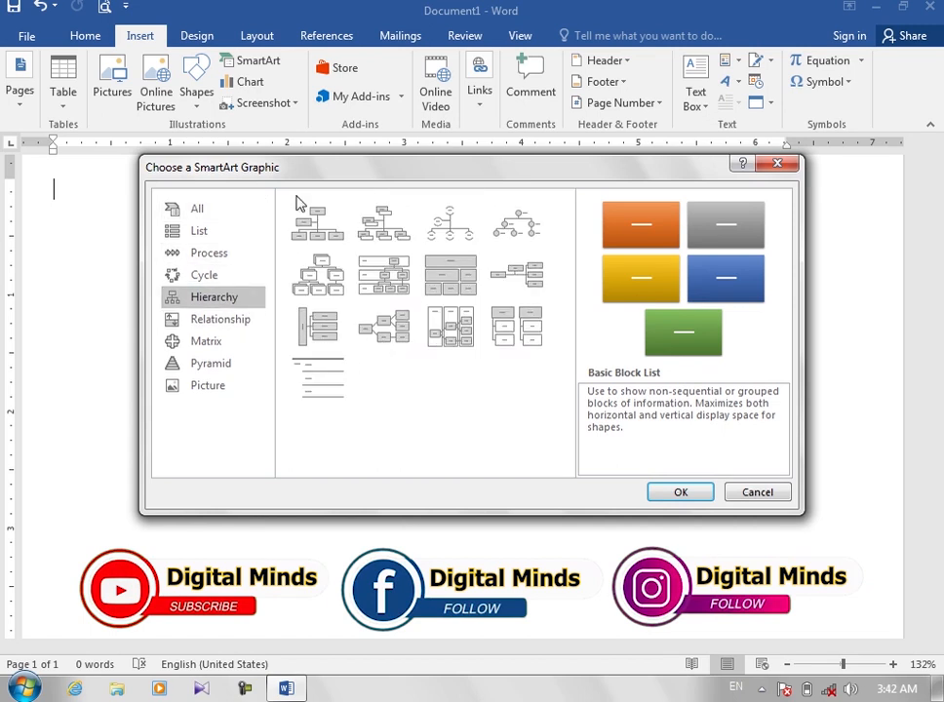
left_click(331, 232)
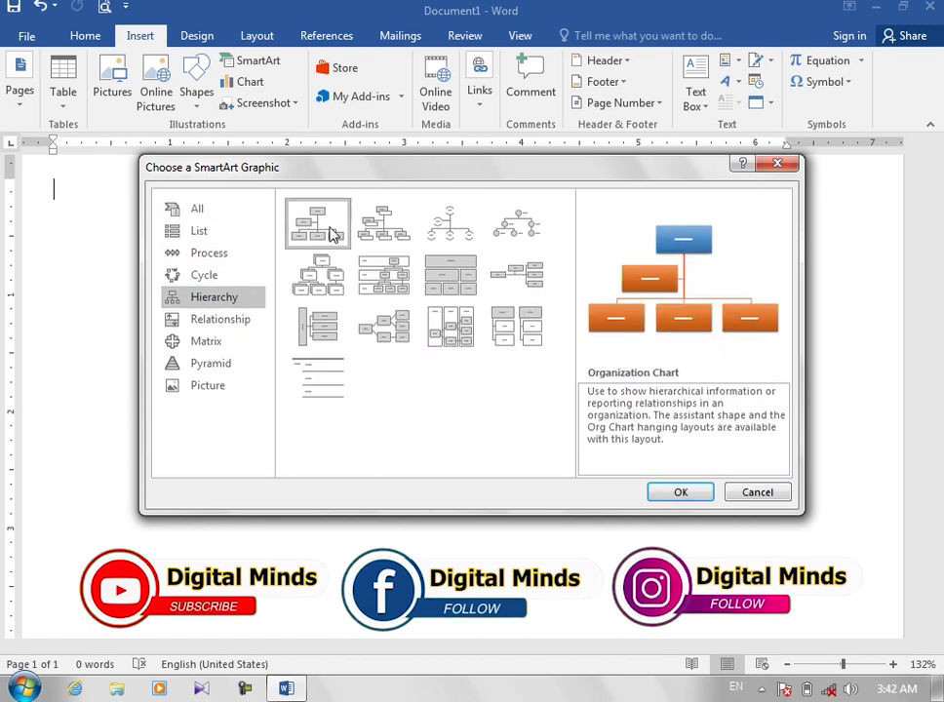
left_click(678, 492)
Enter a person's first name in the chart's top box and another in the assistant box below it.
left_click(423, 312)
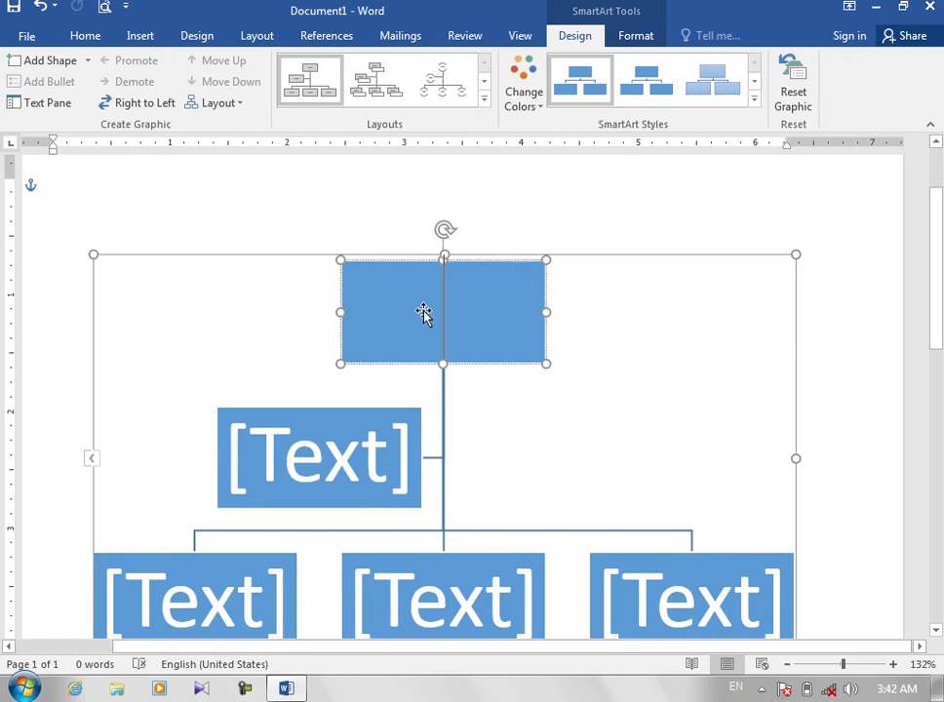
type("Ahmad")
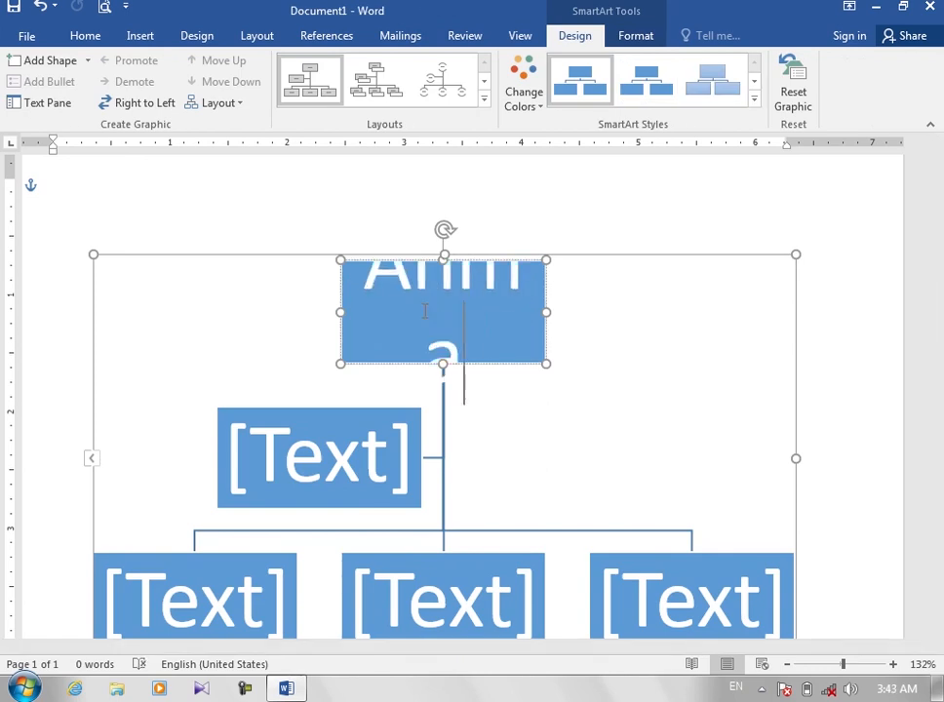
left_click(341, 453)
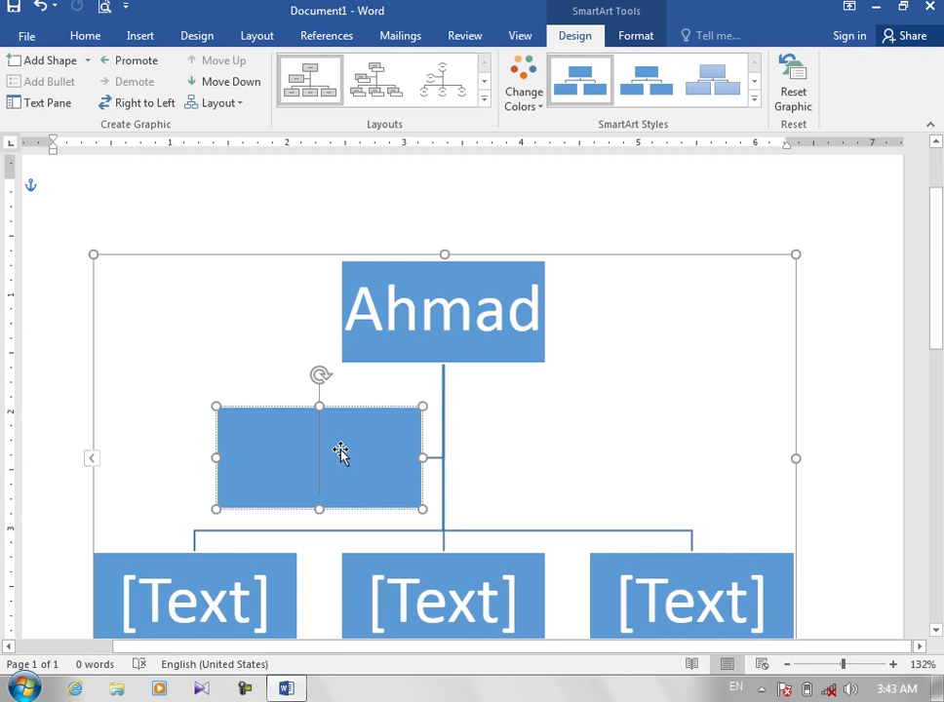
type("Nooo")
key("BackSpace")
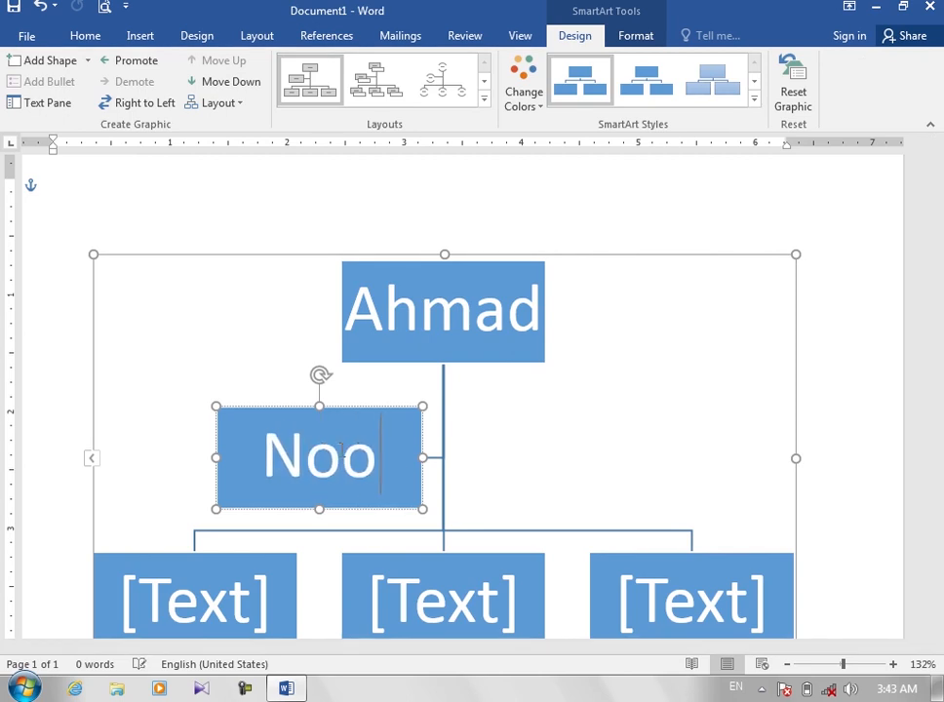
type("r")
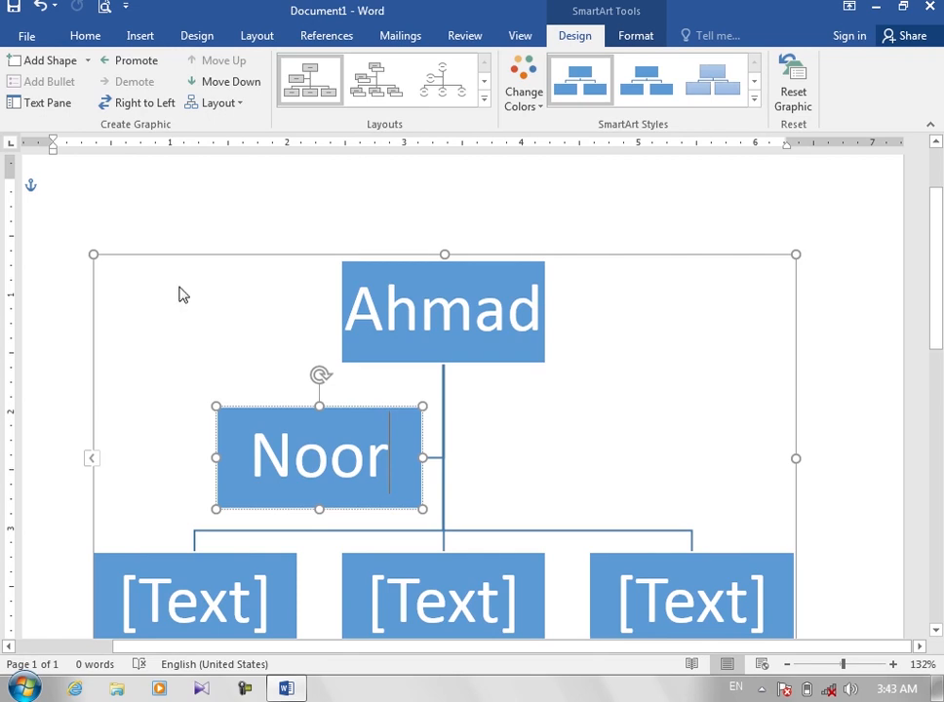
Add a second assistant box opposite the existing one, and fill it and the three lowest-level boxes with people's first names.
left_click(29, 61)
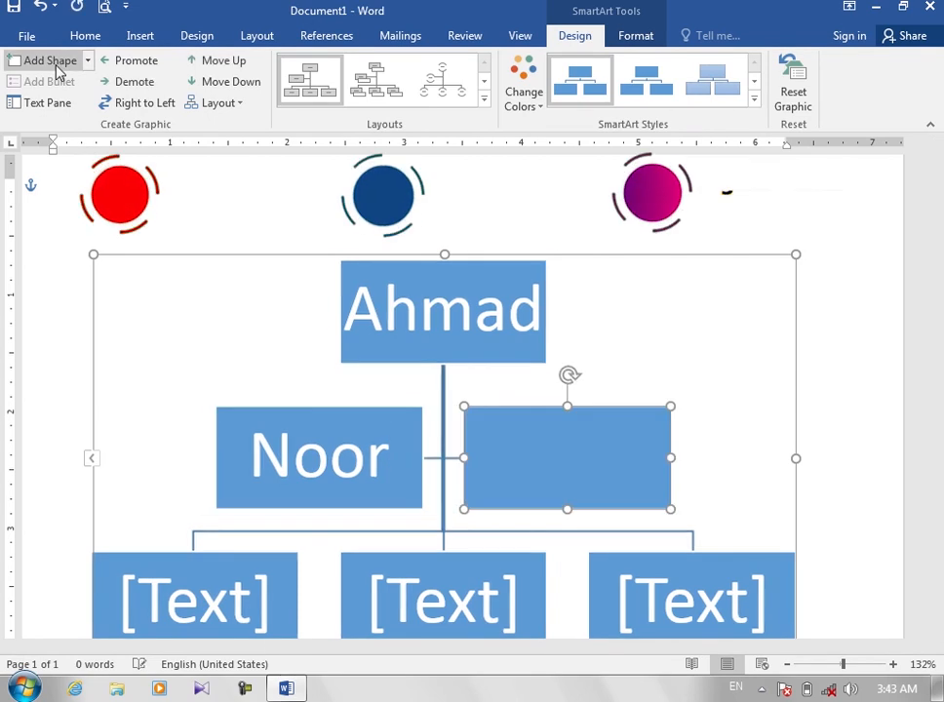
right_click(539, 457)
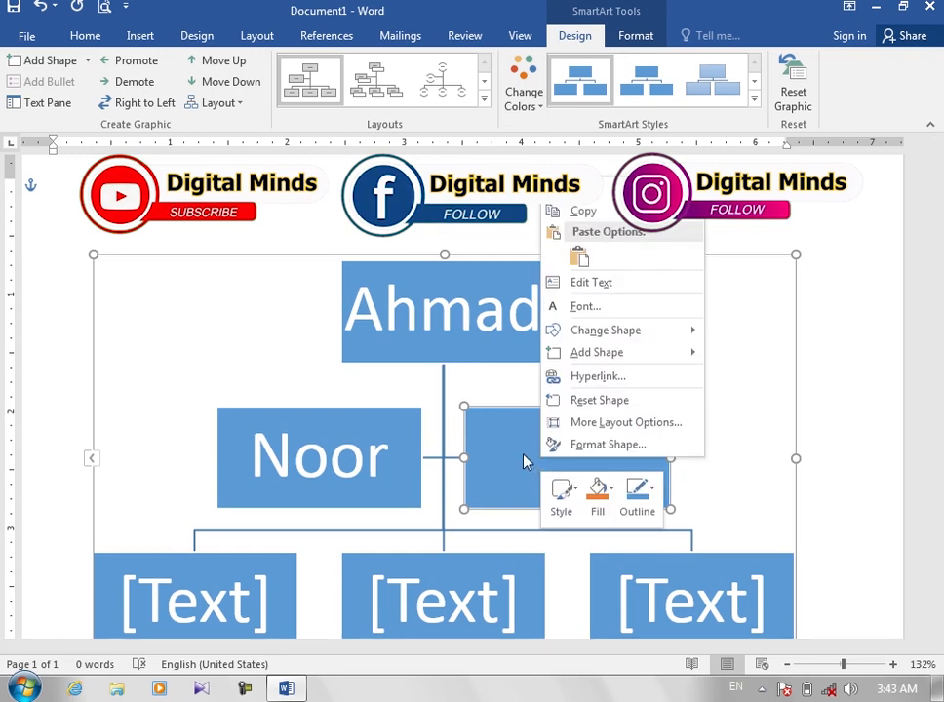
left_click(590, 285)
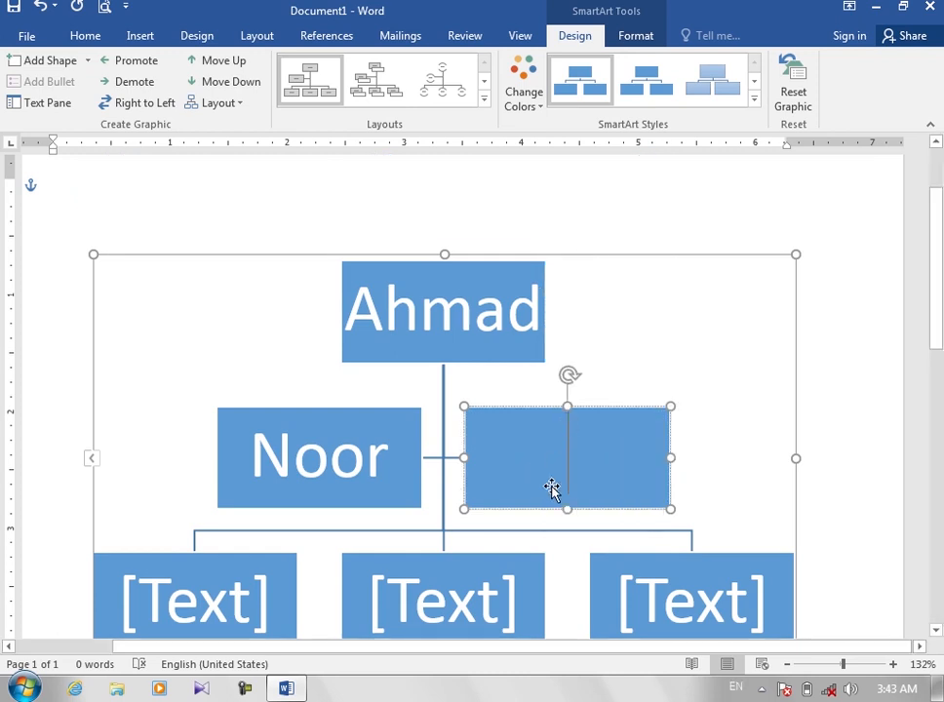
type("Khan")
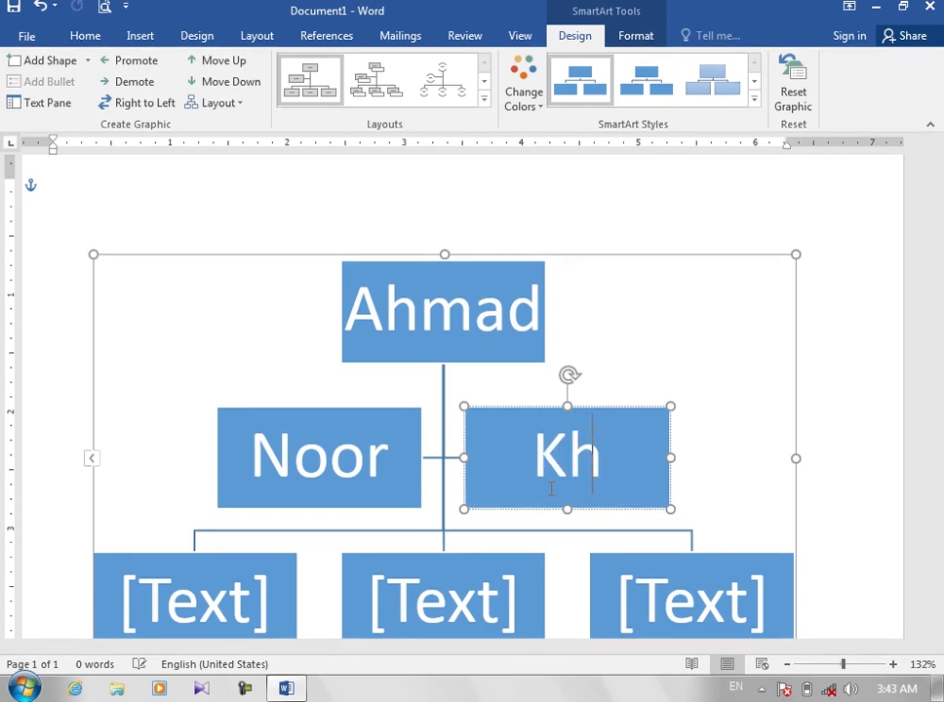
left_click(163, 625)
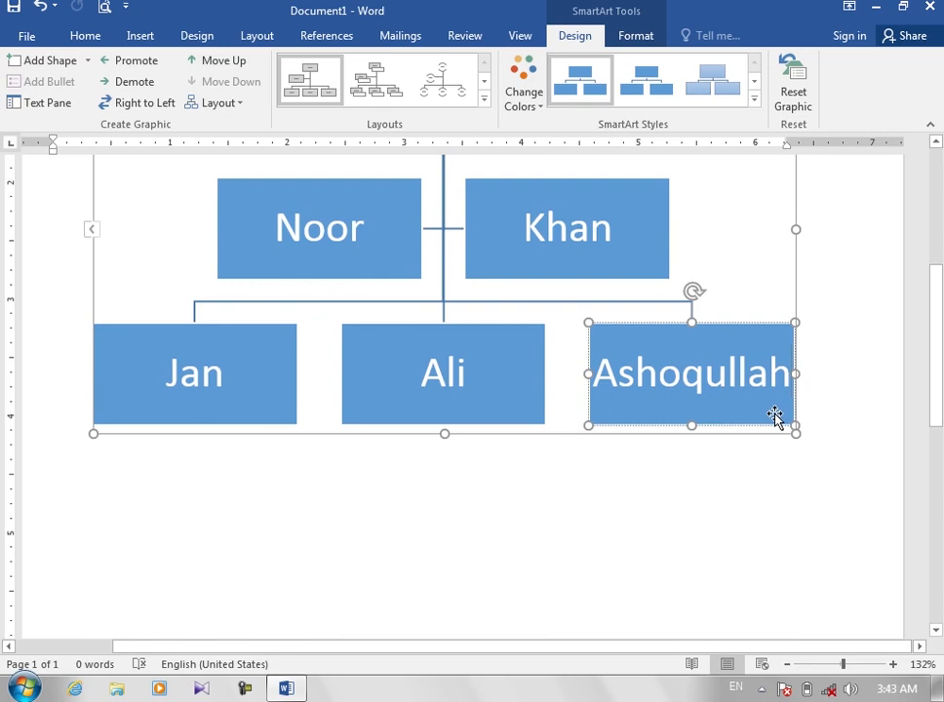
Add a subordinate box beneath the first of the three lowest-level boxes in the organization chart.
left_click(244, 385)
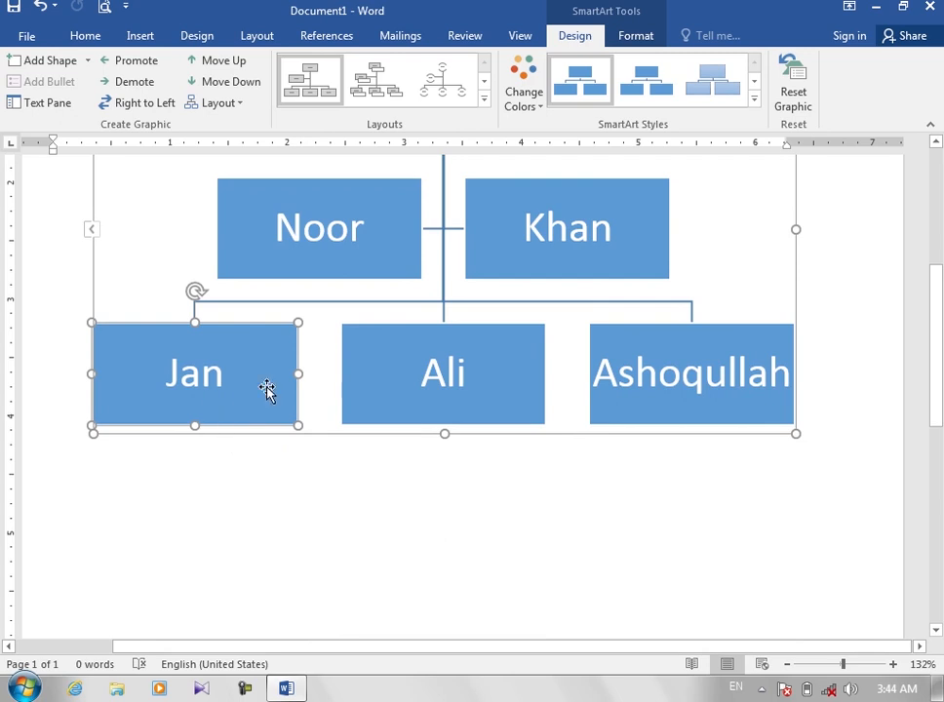
left_click(58, 63)
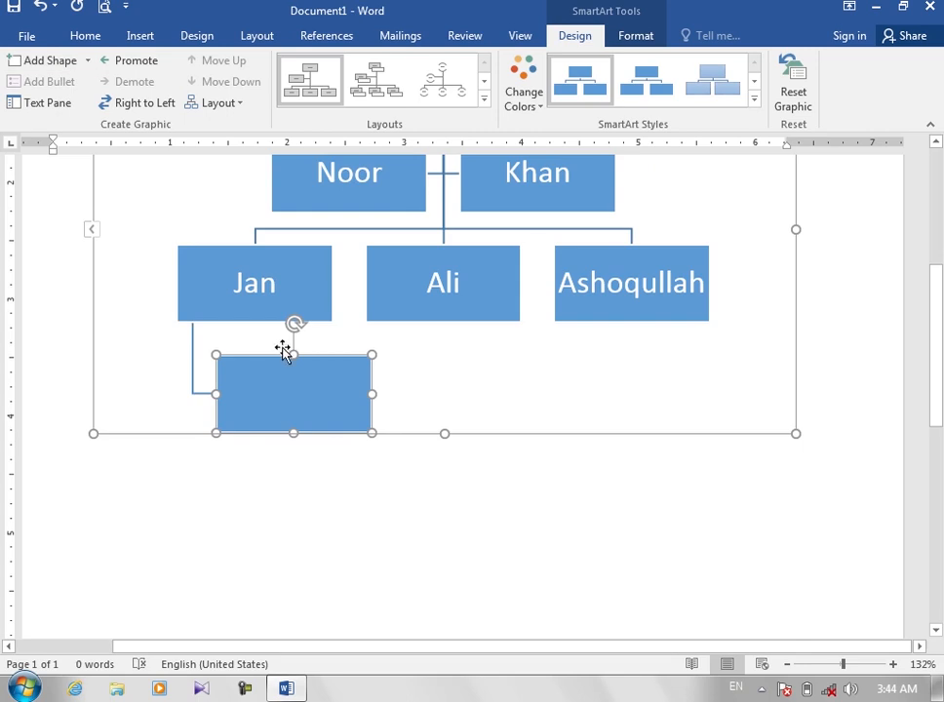
Promote the empty subordinate box by one level, and demote it back beneath the first box of the row above.
left_click(242, 280)
scroll(242, 280, "up", 4)
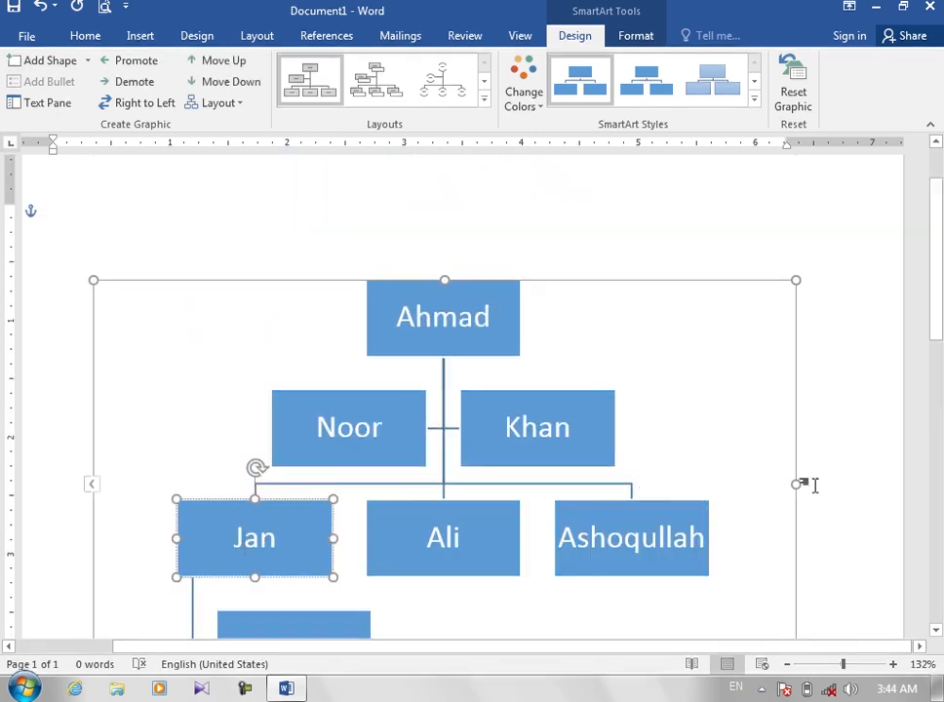
scroll(939, 398, "down", 3)
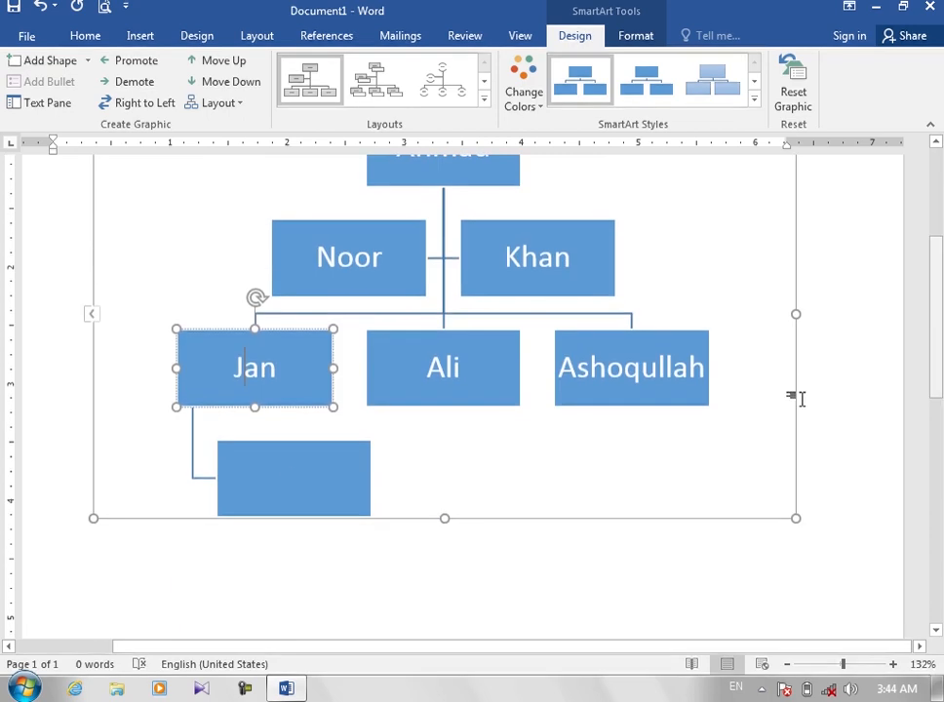
left_click(292, 481)
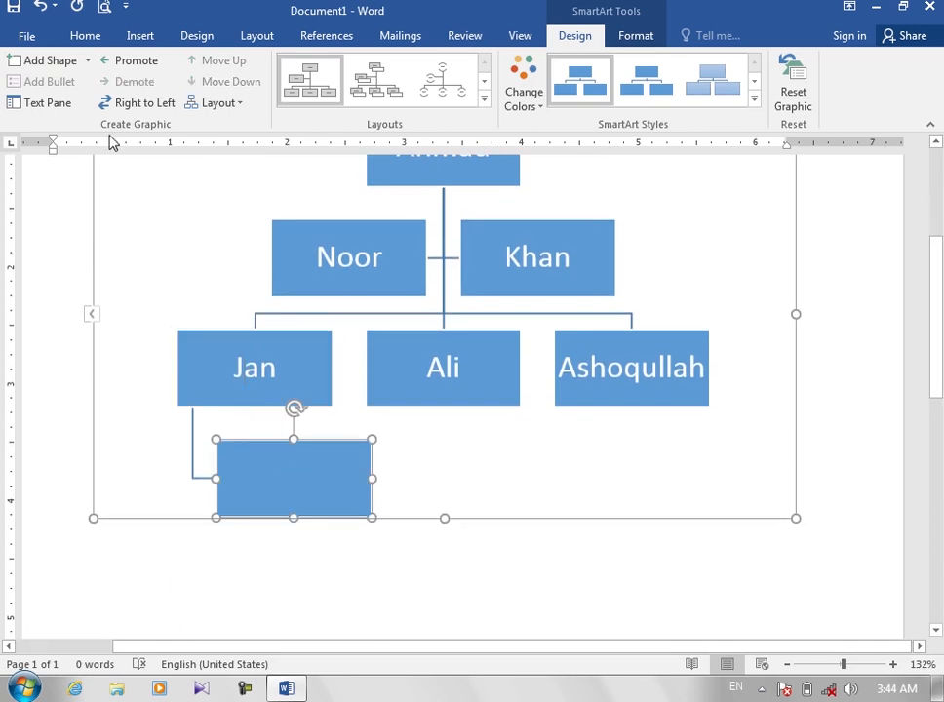
left_click(137, 60)
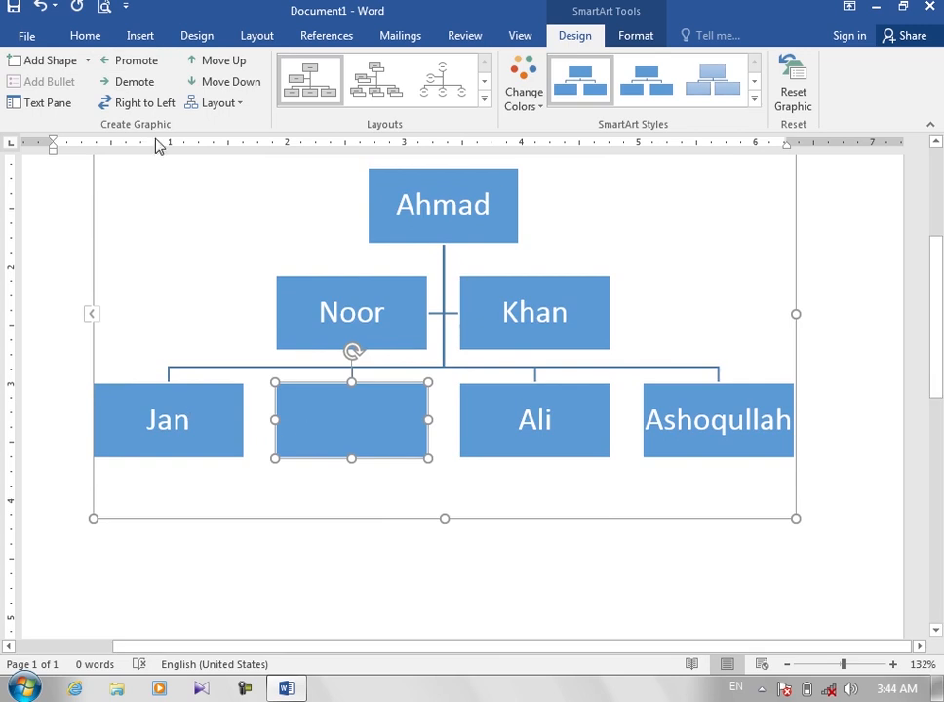
left_click(135, 81)
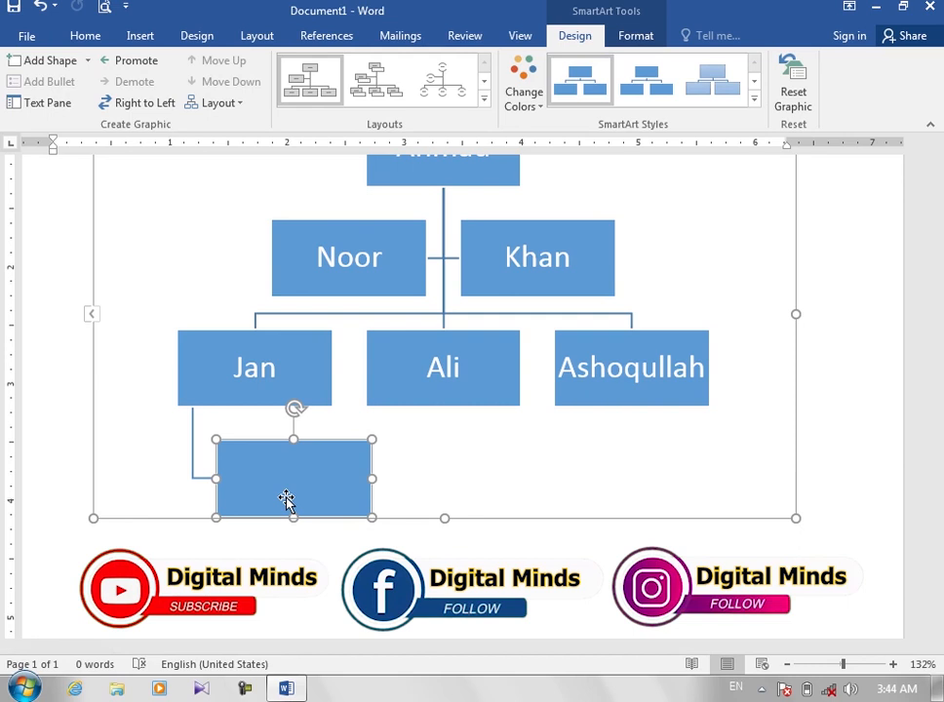
Enter a person's first name in the empty subordinate box and add another box after it at the same level.
type("M")
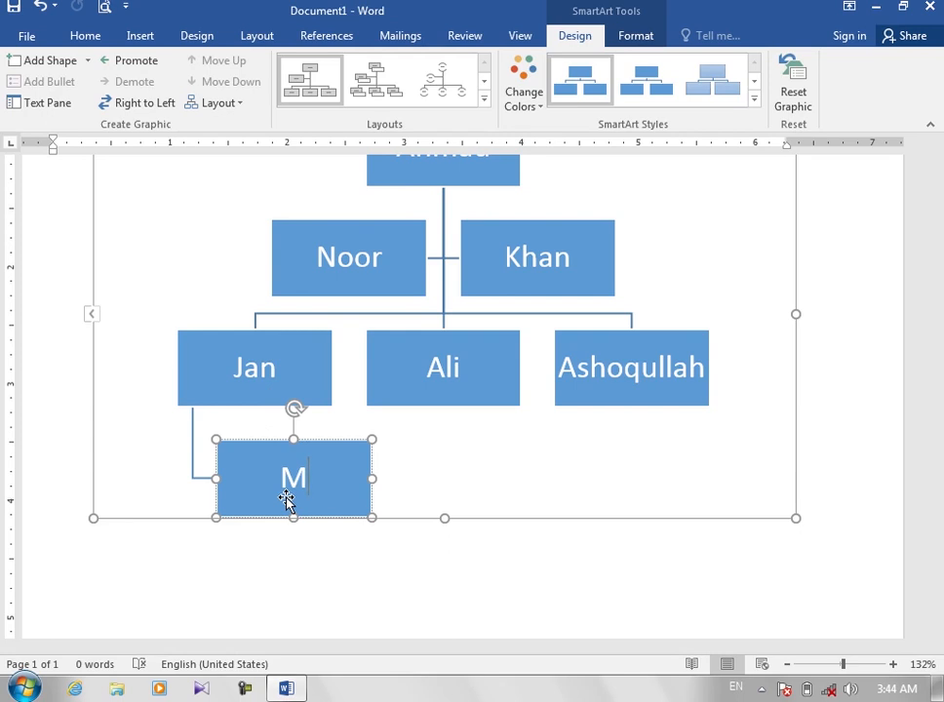
type("o")
key("BackSpace")
type("ohammad")
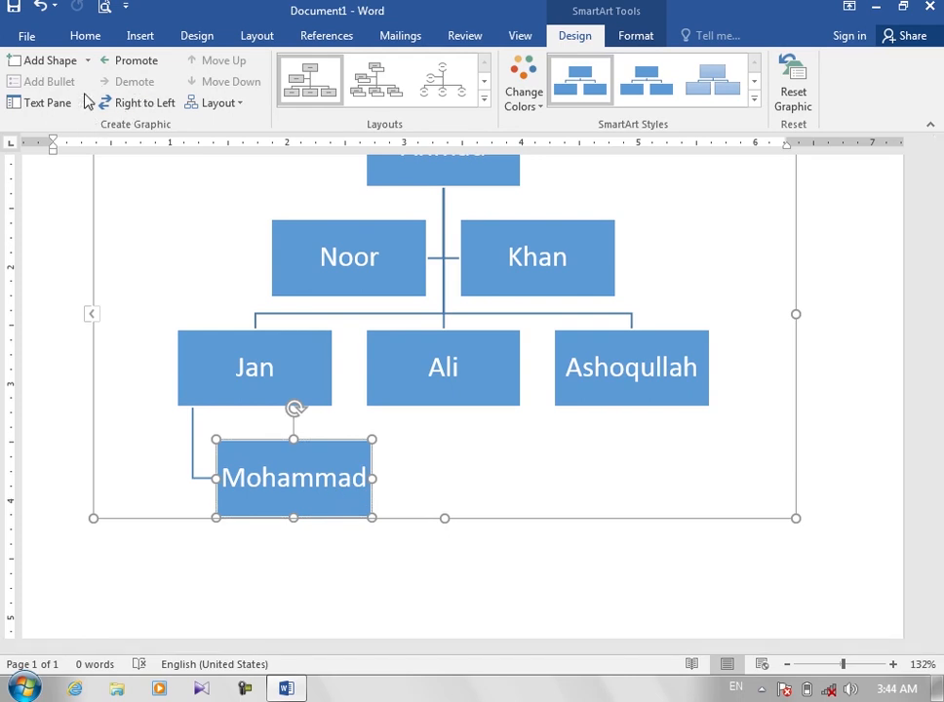
left_click(19, 63)
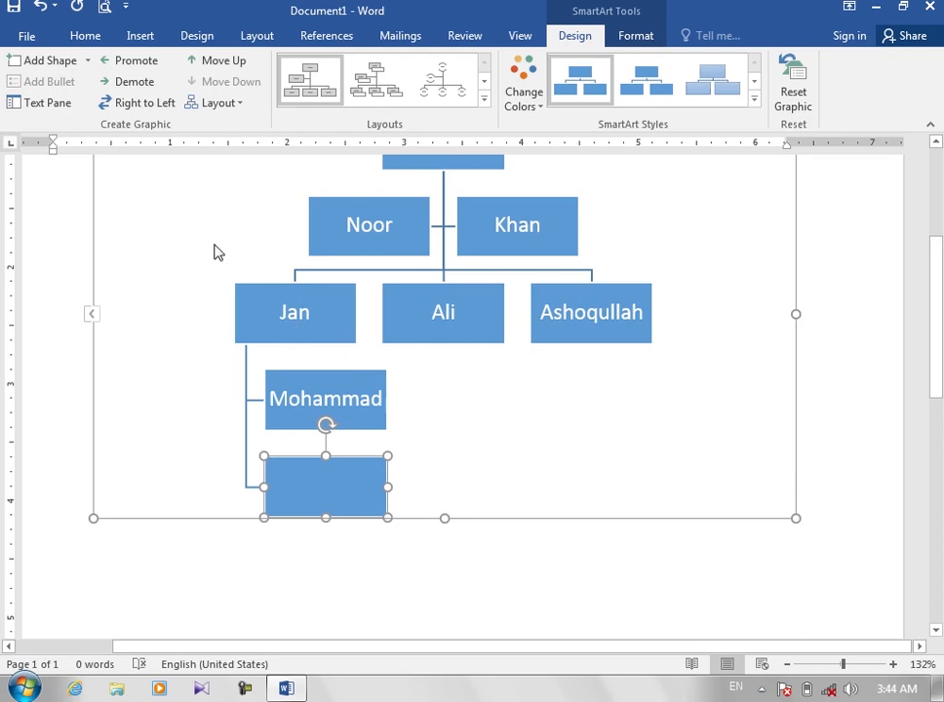
Try demoting the new empty box beneath the named subordinate box, and undo the demotion.
left_click(122, 83)
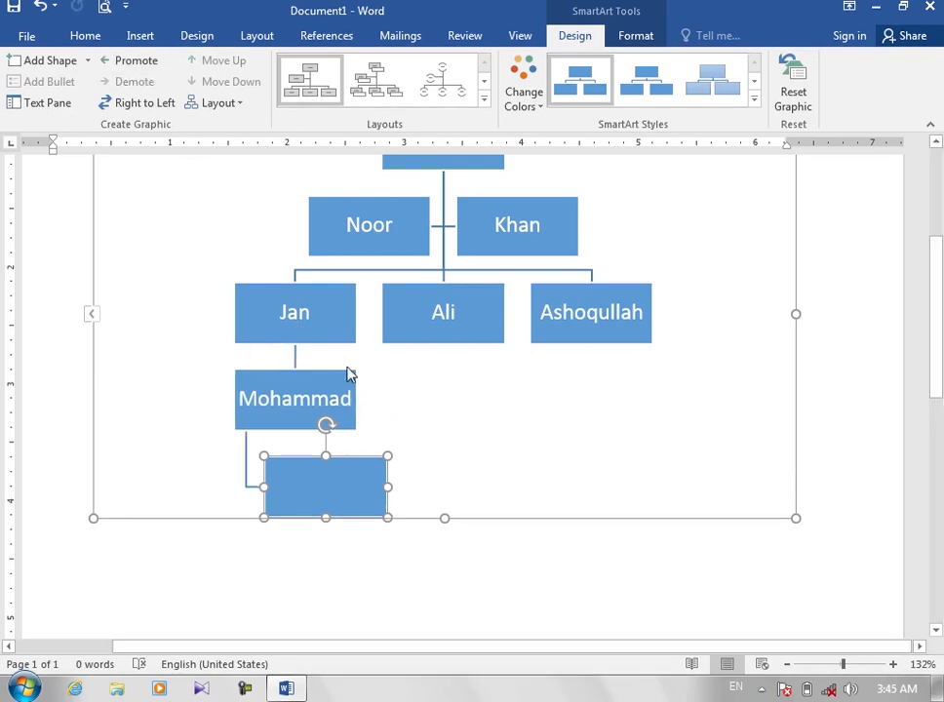
key("ctrl+z")
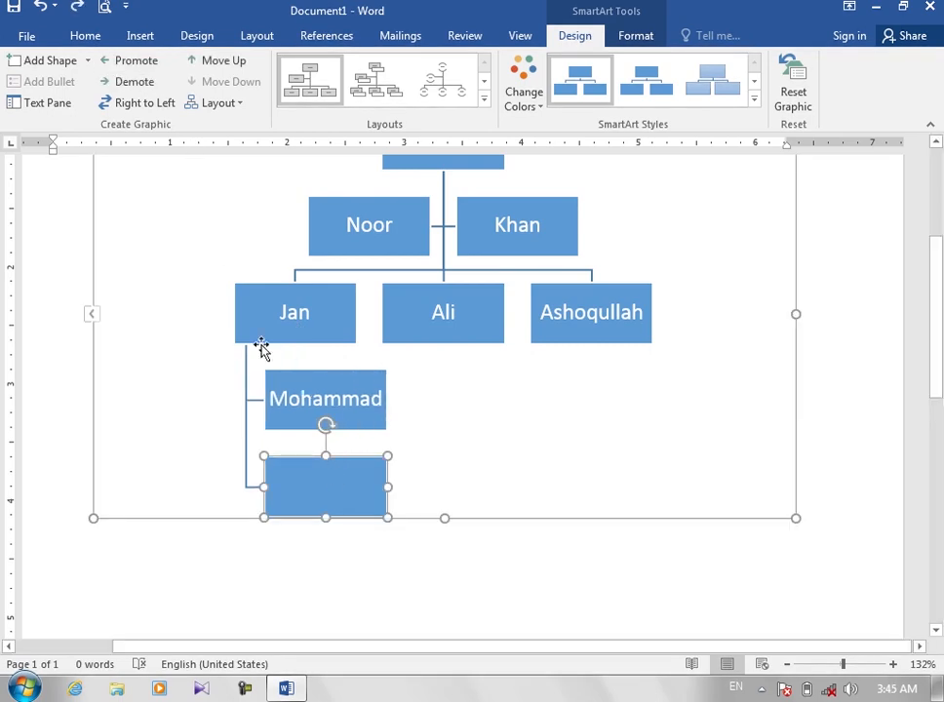
key("ctrl+y")
key("ctrl+z")
Try promoting the new empty box to the row above, and undo the promotion.
left_click(126, 61)
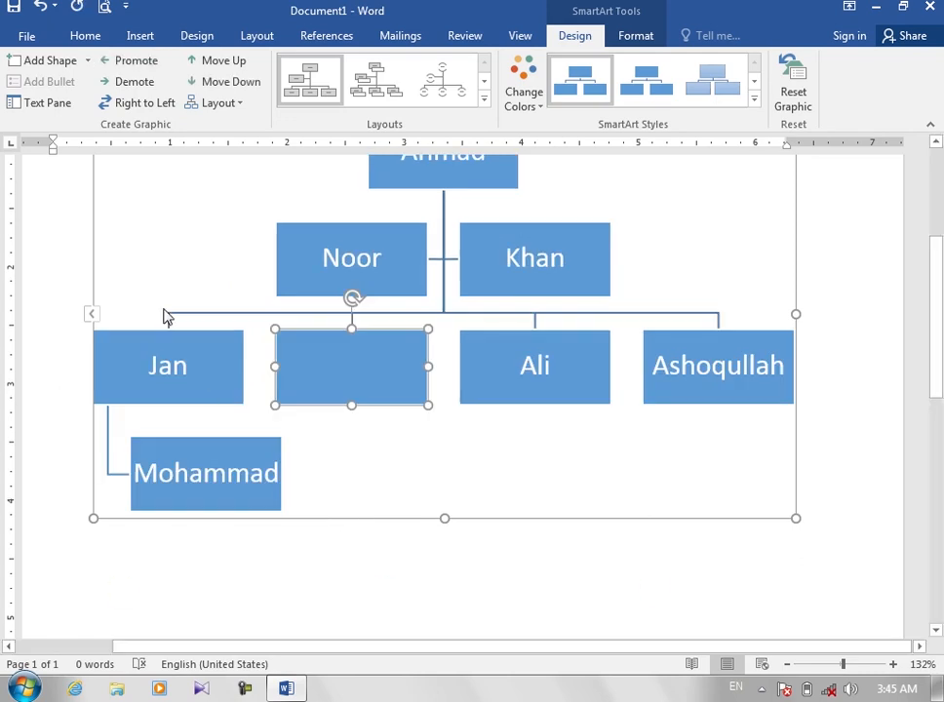
left_click(151, 471)
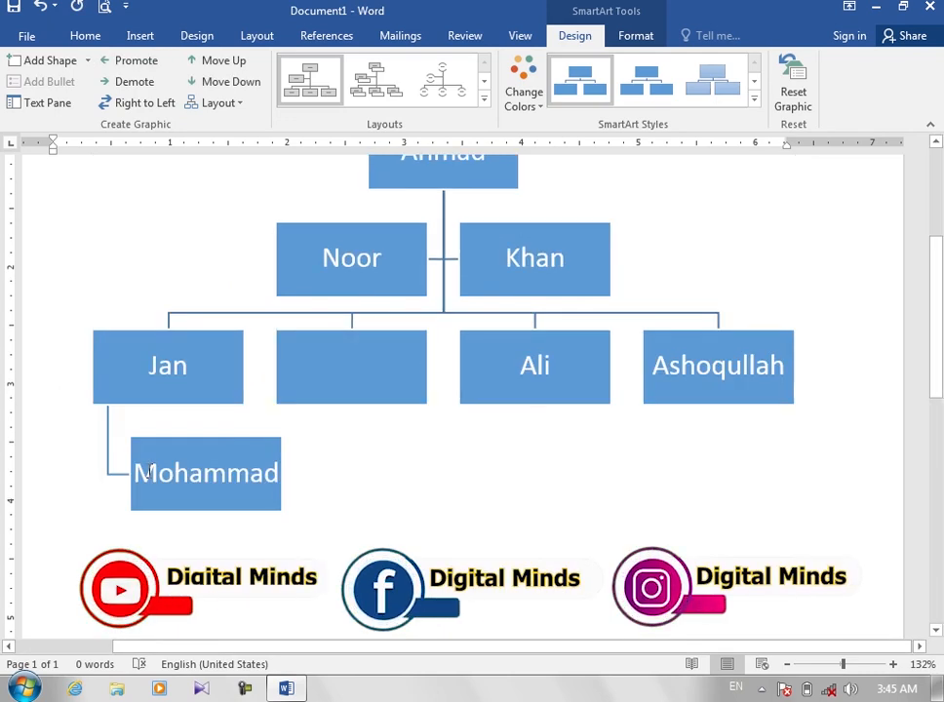
key("ctrl+z")
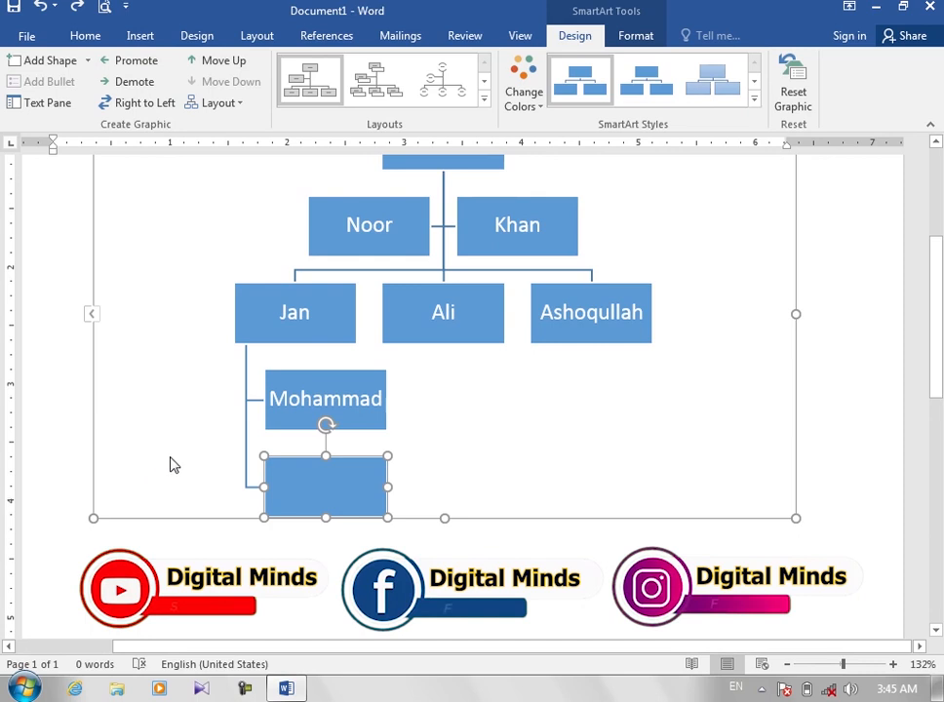